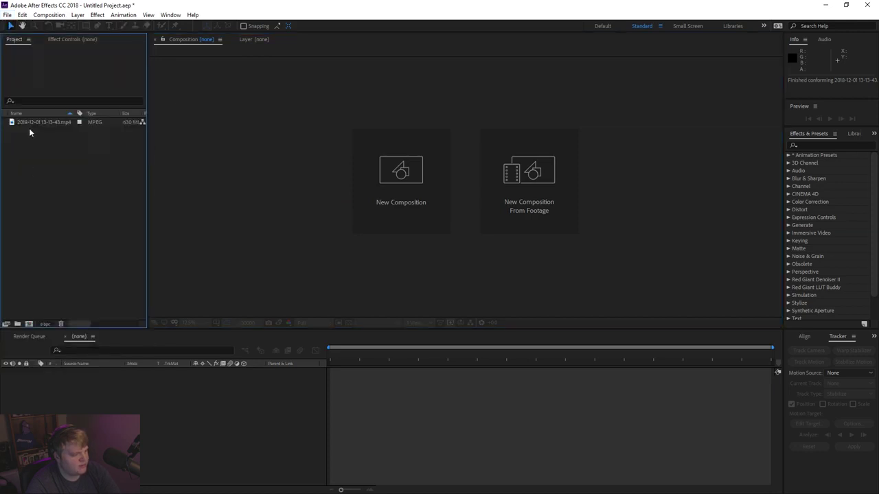
left_click(23, 124)
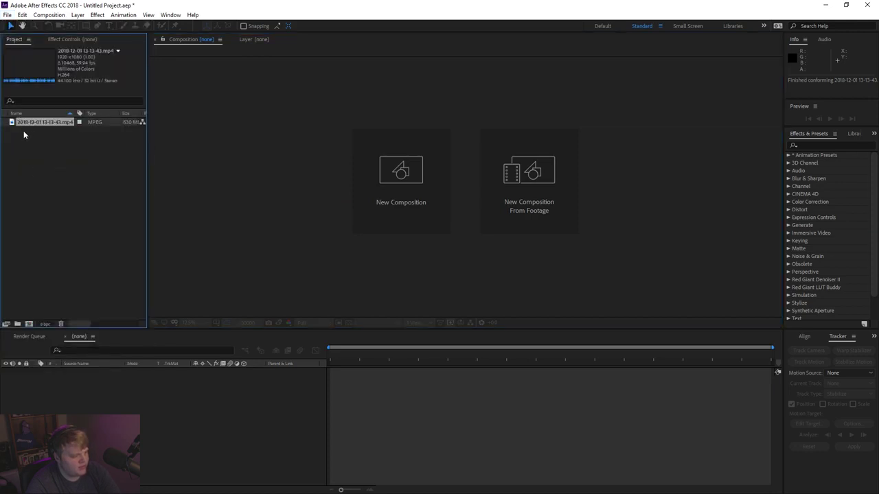
left_click_drag(10, 123, 29, 324)
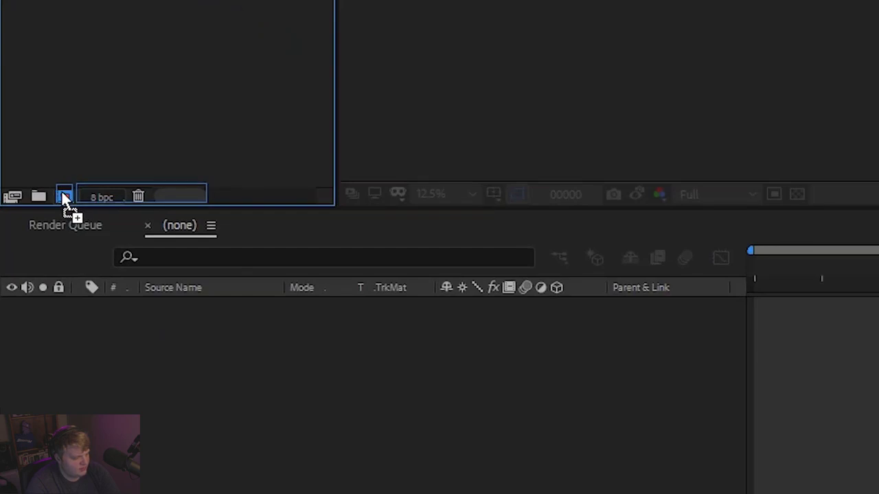
left_click_drag(63, 198, 63, 197)
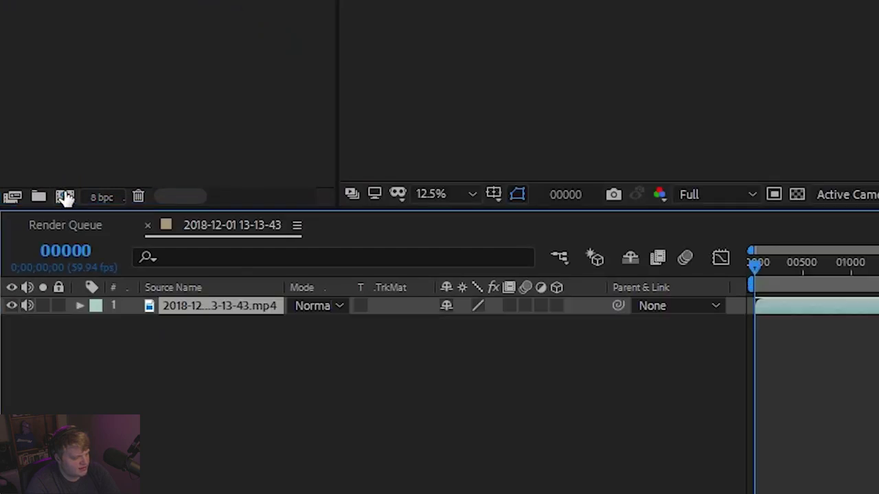
key("Caps_Lock")
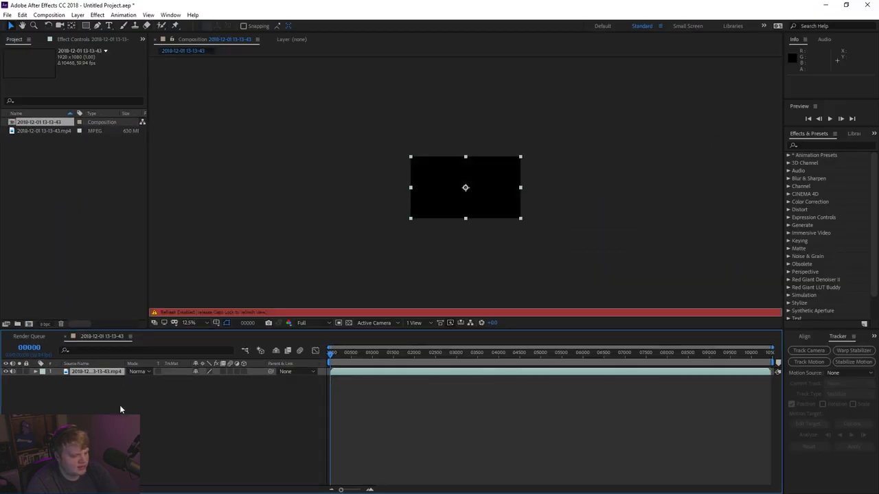
left_click(119, 405)
key("period")
key("Caps_Lock")
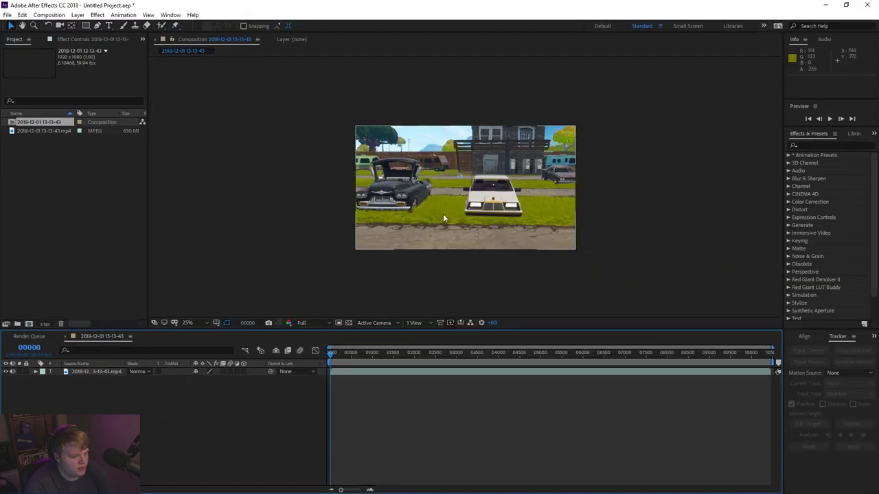
Step: Split the gameplay clip at frame 8674 and delete the segment before it
key("period")
key("comma")
left_click_drag(331, 353, 674, 355)
left_click_drag(333, 371, 601, 371)
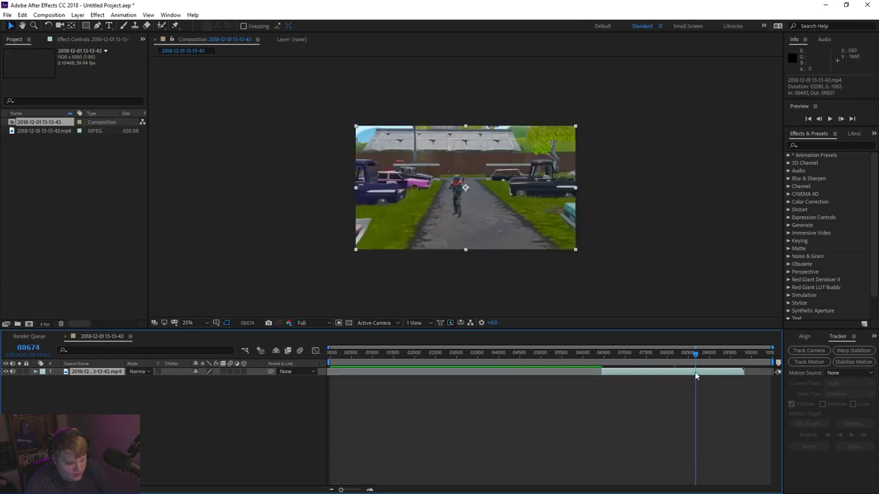
left_click(698, 372)
key("ctrl+shift+d")
left_click(689, 379)
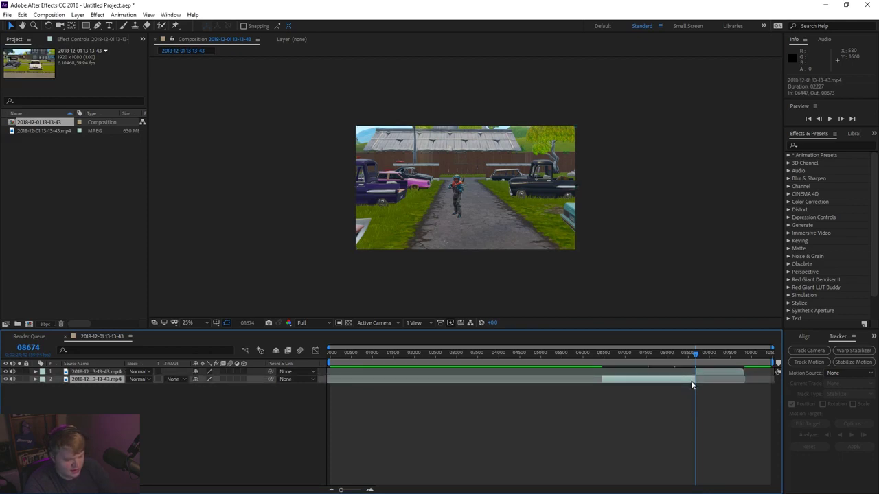
key("Delete")
Step: Move the remaining clip to the start of the timeline and preview it from the first frame
left_click_drag(707, 371, 346, 372)
key("Home")
key("space")
scroll(436, 265, "up", 2)
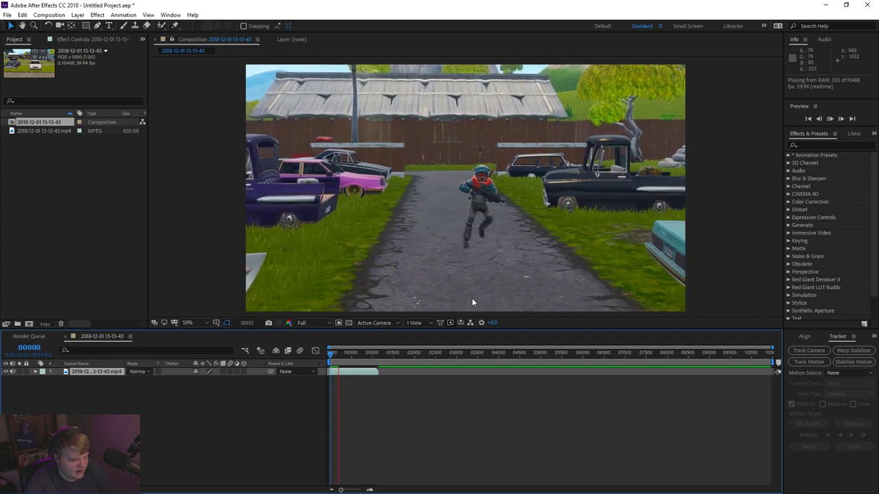
left_click(476, 127)
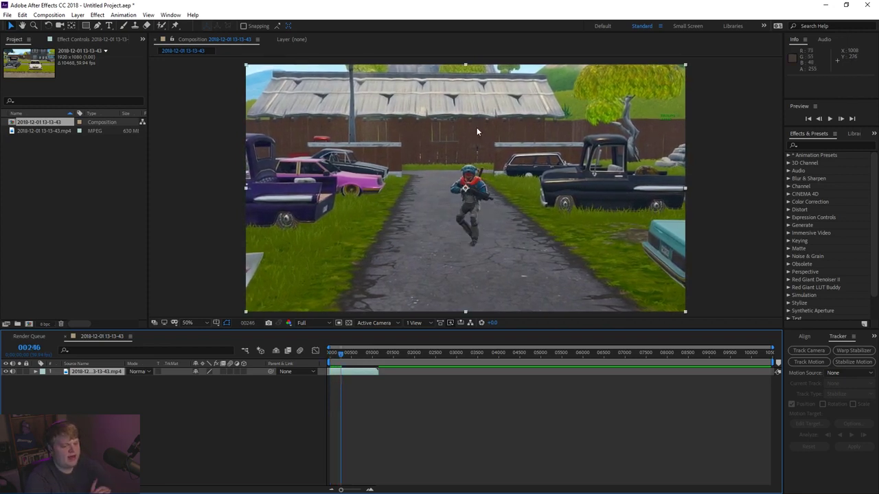
Step: Add a null object layer above the gameplay clip
left_click(379, 432)
left_click(351, 371)
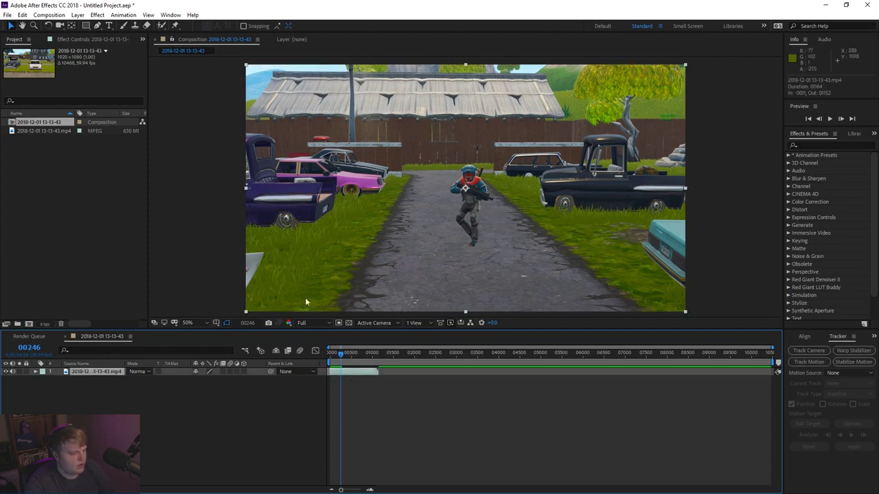
left_click(77, 15)
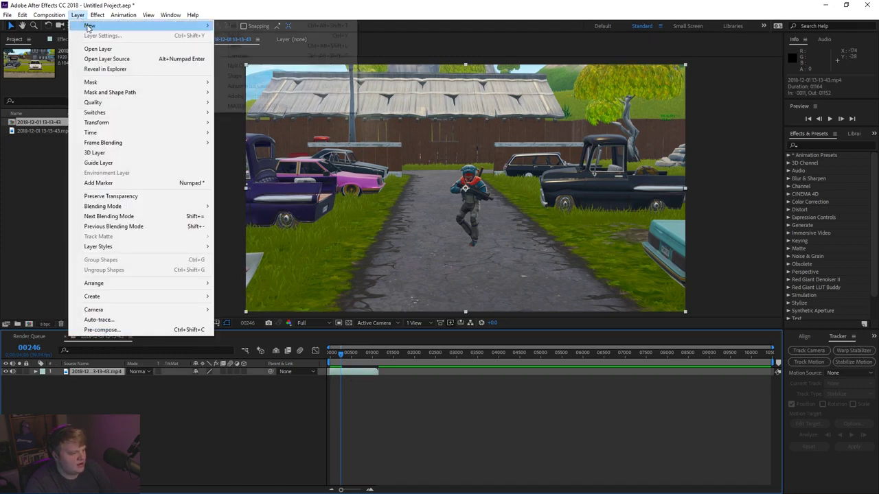
mouse_move(172, 25)
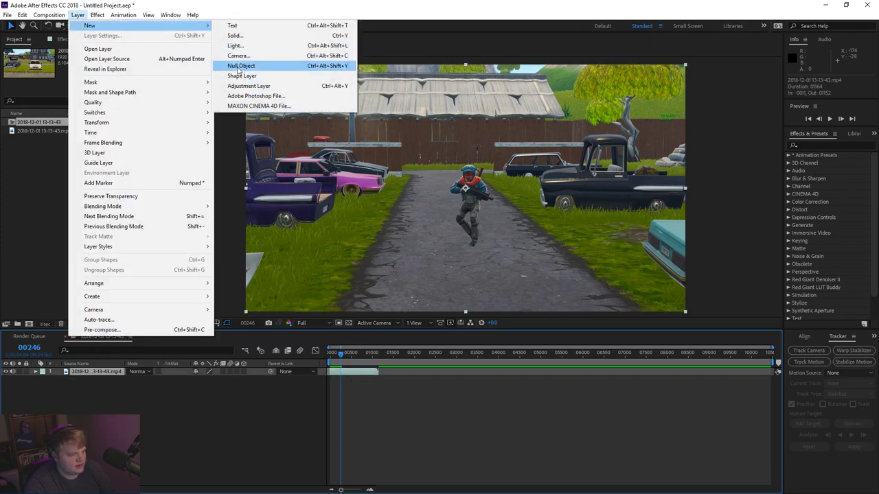
left_click(238, 66)
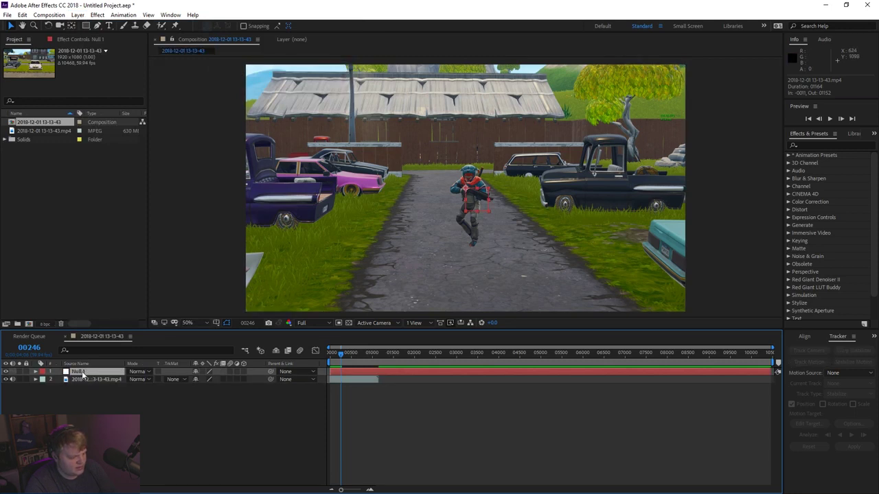
left_click(115, 410)
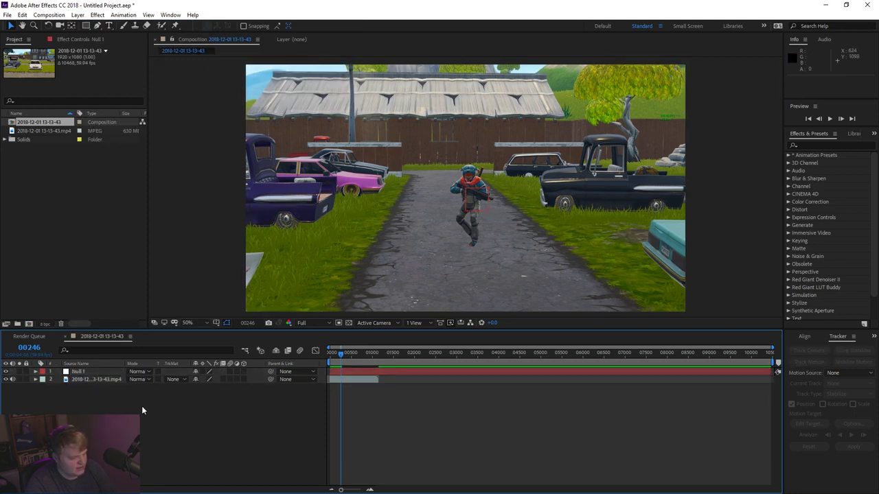
Step: Start a Track Motion tracker on the gameplay footage layer
left_click(106, 379)
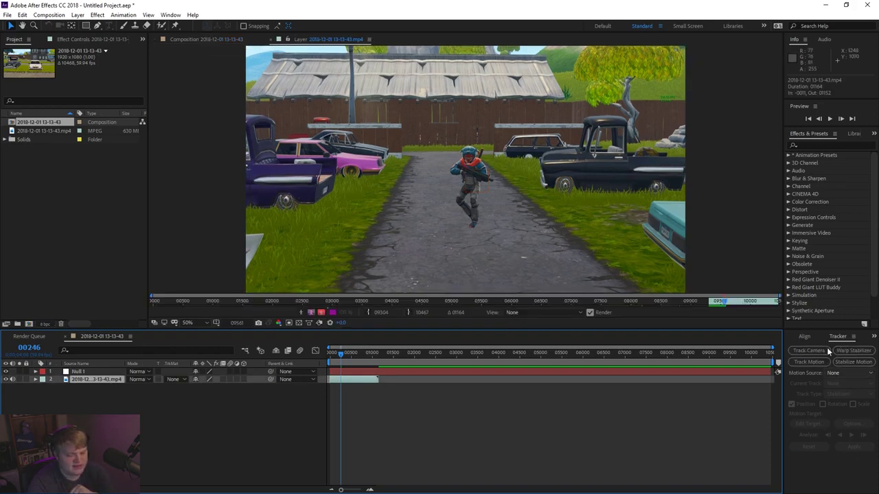
left_click(170, 15)
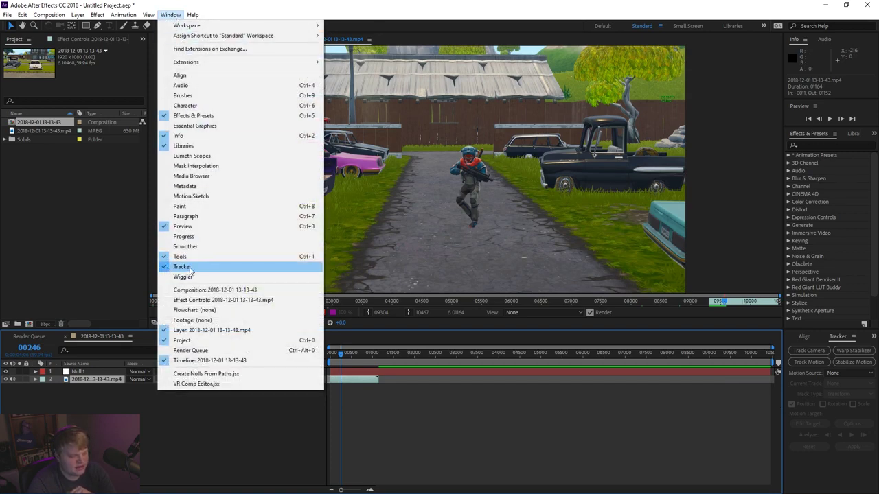
left_click(254, 421)
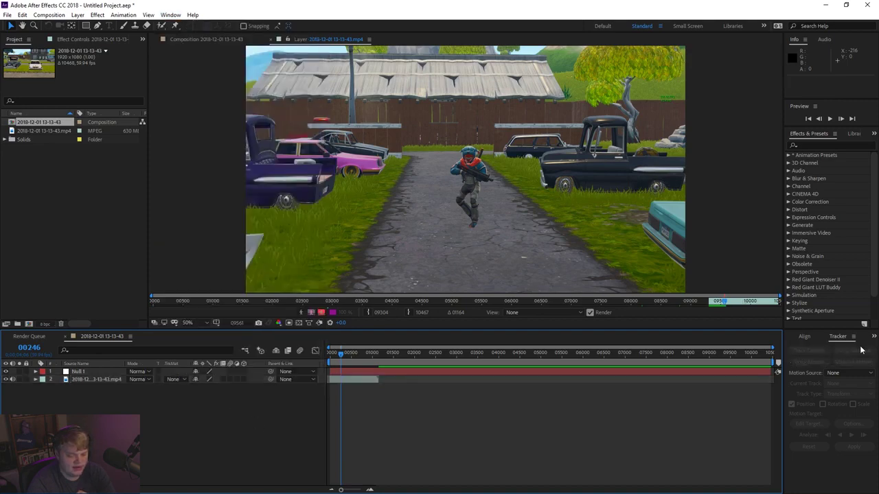
left_click(100, 379)
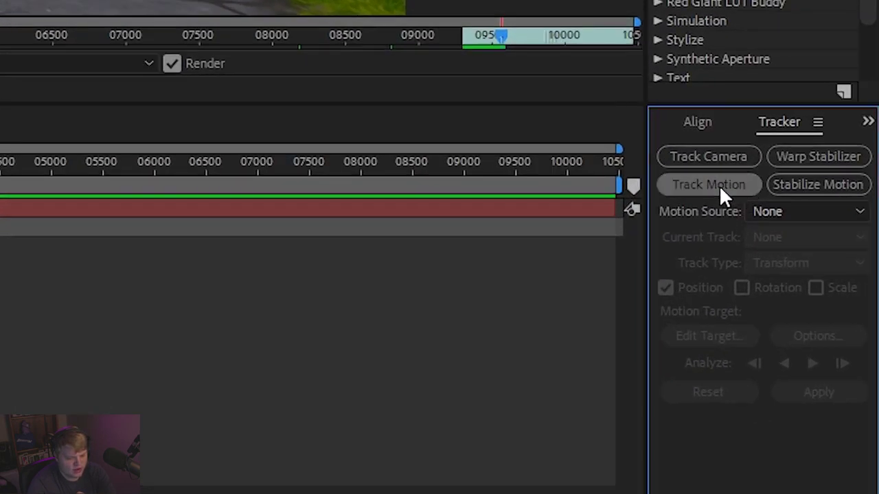
left_click(719, 185)
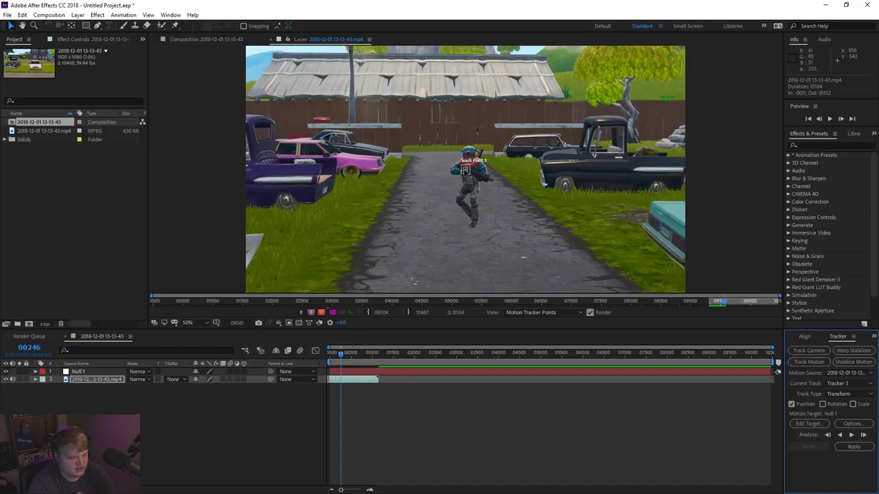
Step: At frame 0, enlarge the track point and move it onto the character's head
scroll(464, 170, "up", 6)
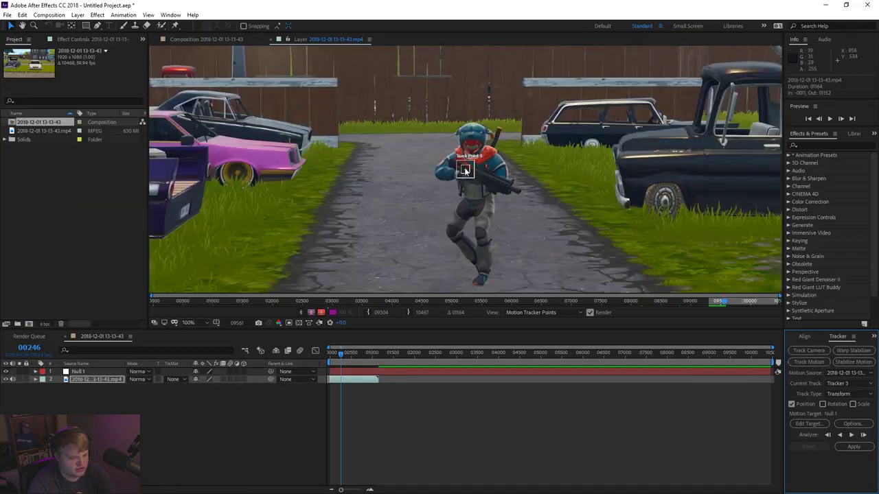
scroll(465, 171, "down", 2)
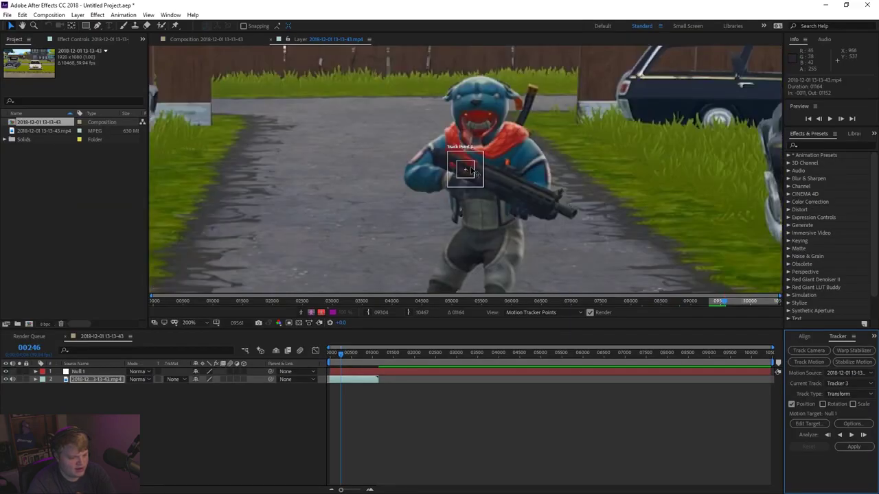
scroll(469, 171, "down", 2)
left_click_drag(341, 353, 309, 357)
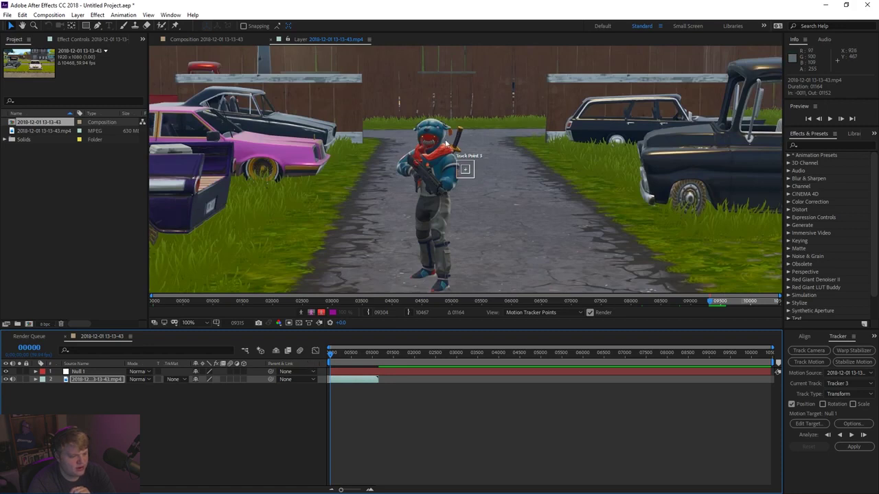
scroll(454, 167, "up", 2)
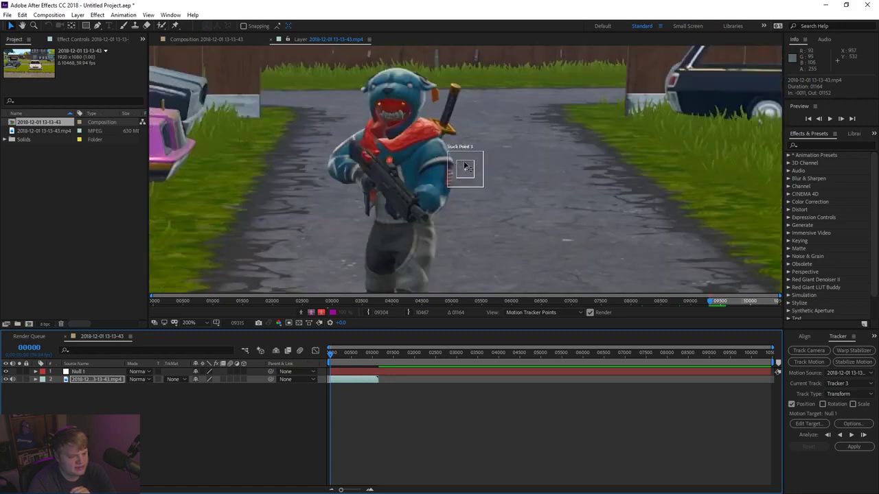
left_click_drag(480, 167, 490, 144)
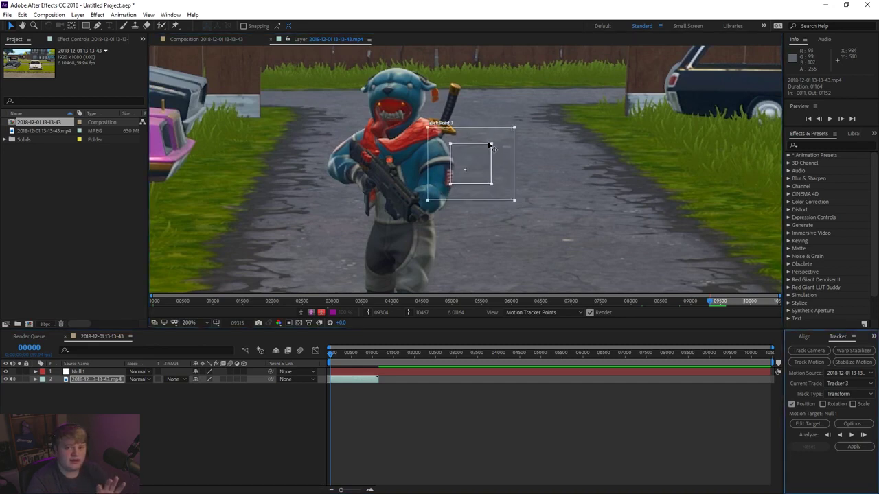
left_click_drag(481, 162, 409, 101)
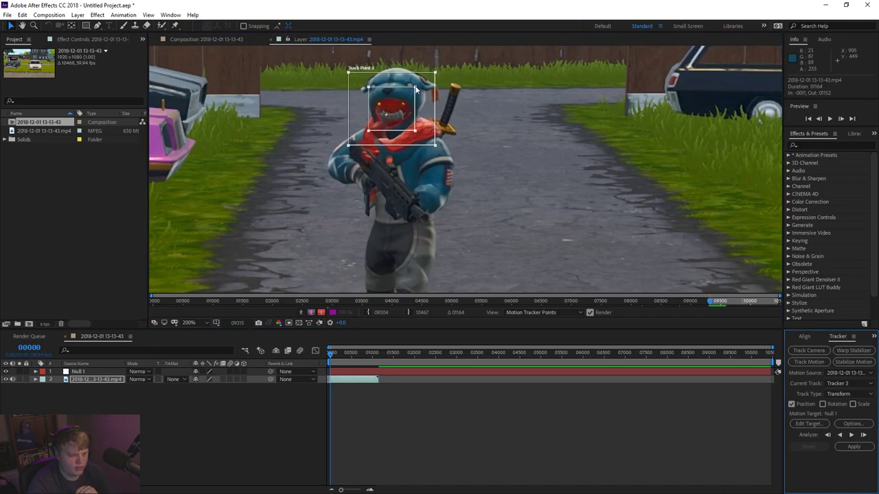
Step: Fit the track point's inner box to the character's face and widen its outer search area to include the shoulders
left_click_drag(416, 85, 398, 118)
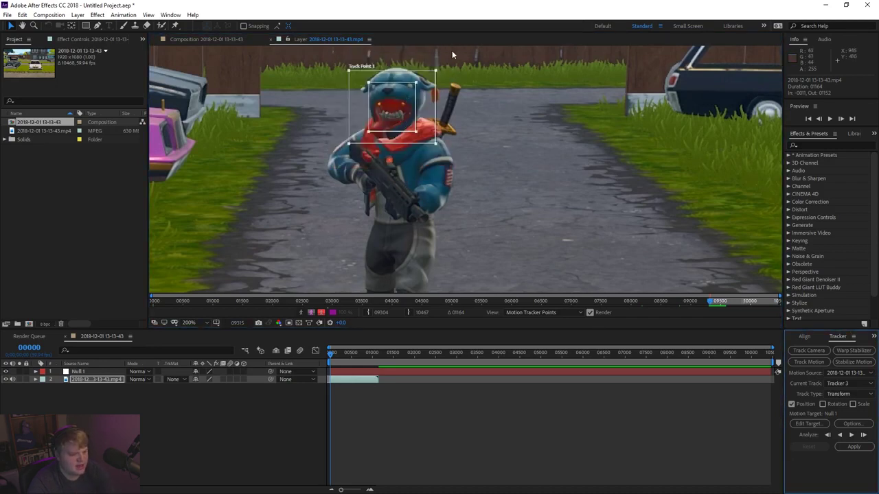
left_click_drag(435, 70, 447, 57)
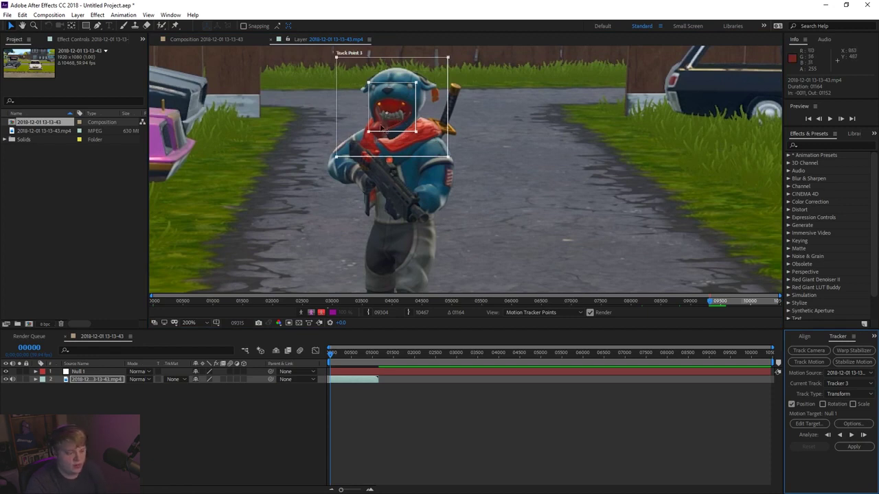
left_click_drag(447, 59, 450, 55)
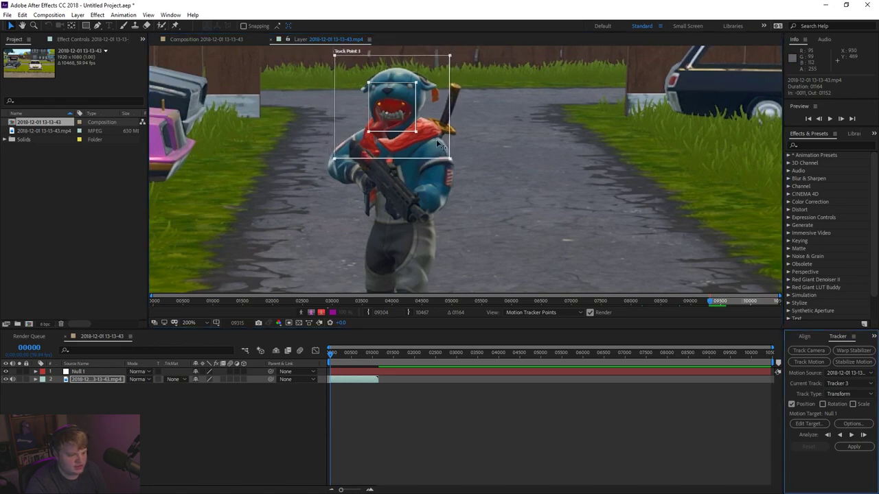
Step: Analyze the motion forward from frame 0, stop at about frame 301, and scrub back to check the track
key("slash")
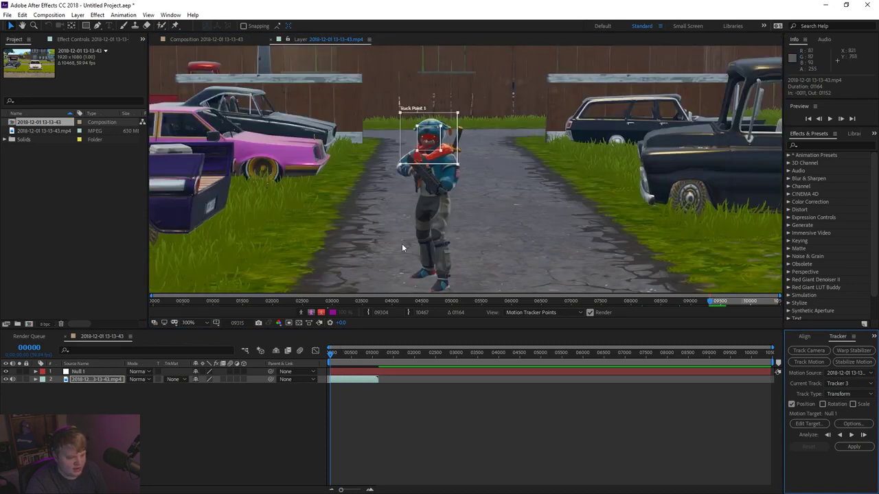
scroll(402, 243, "down", 1)
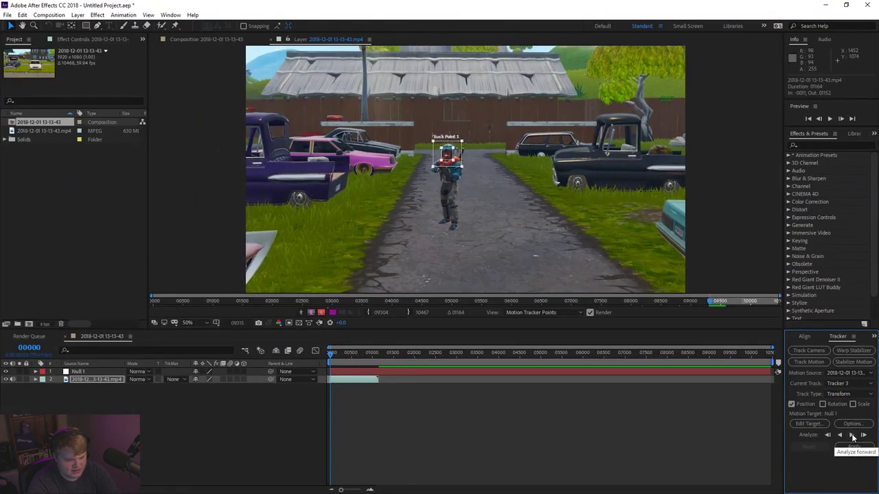
left_click(852, 436)
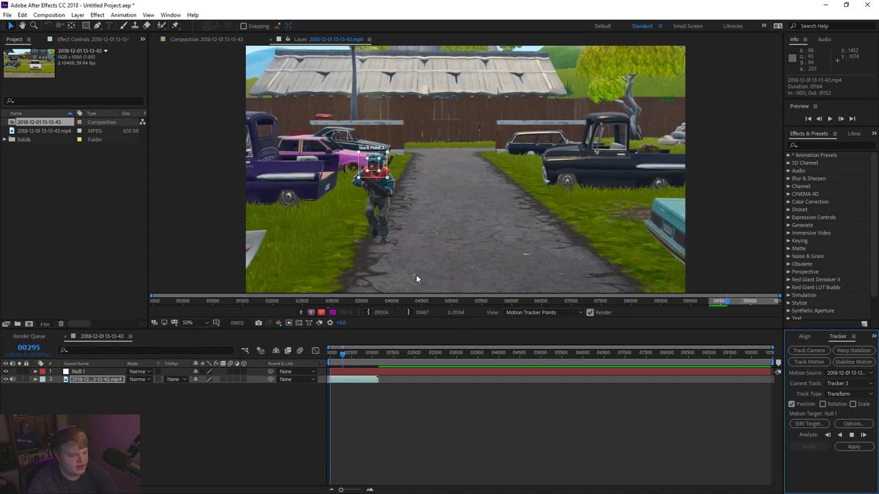
left_click(852, 435)
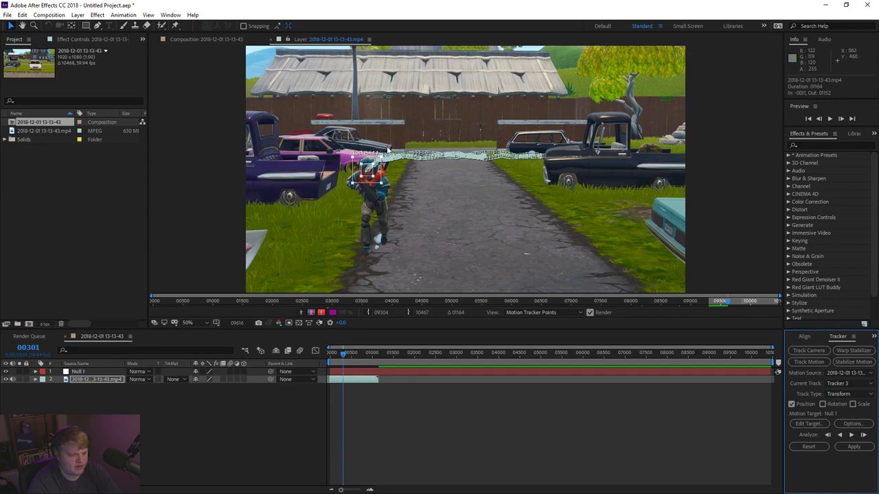
left_click_drag(343, 358, 337, 358)
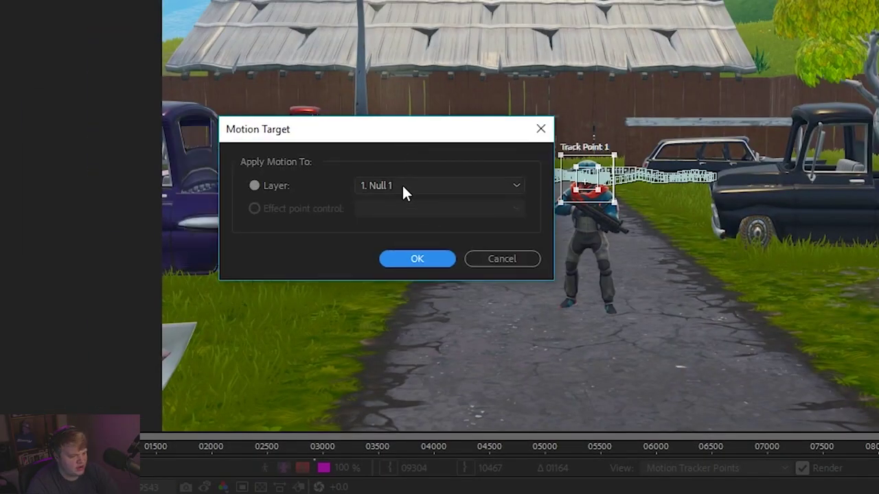
Step: Set the motion target to the Null 1 layer and confirm
left_click(387, 186)
left_click(390, 206)
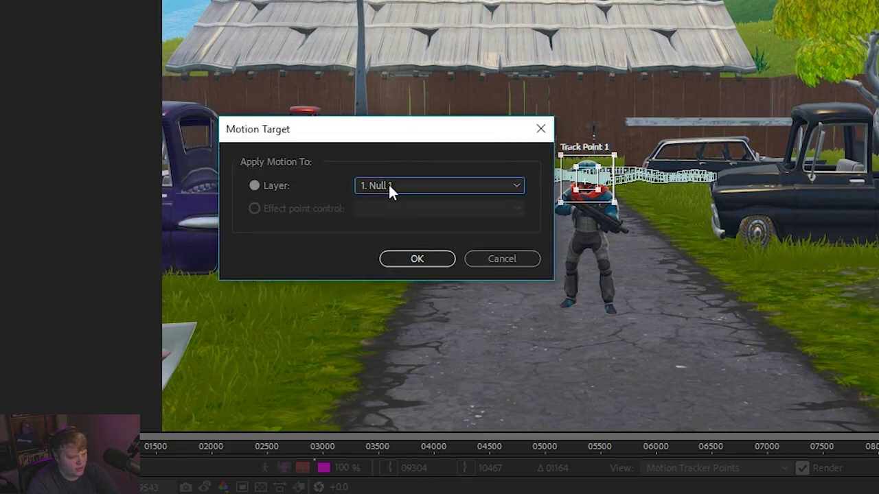
left_click(415, 259)
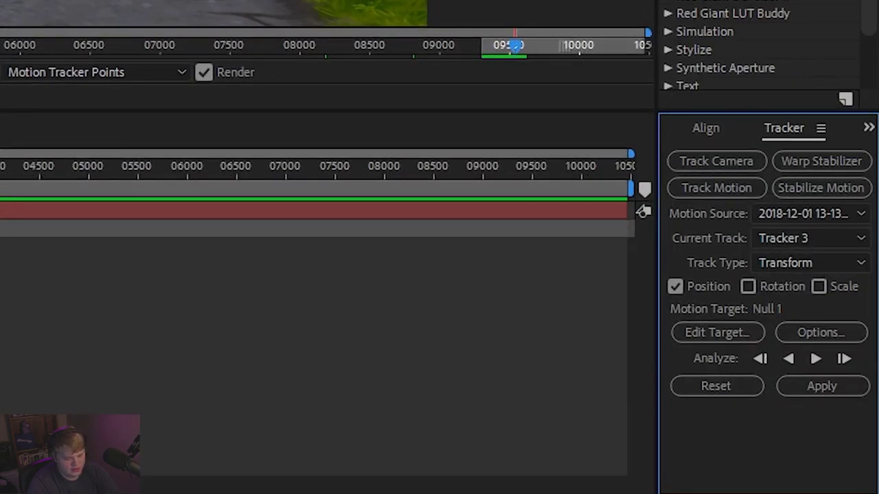
Step: Apply the tracking data to the Null 1 layer in both X and Y, and collapse the footage layer's properties
left_click(815, 389)
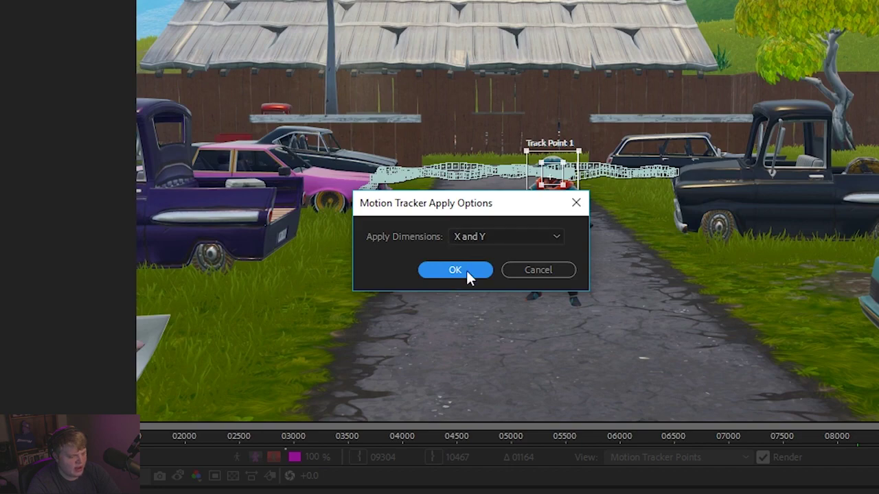
left_click(463, 270)
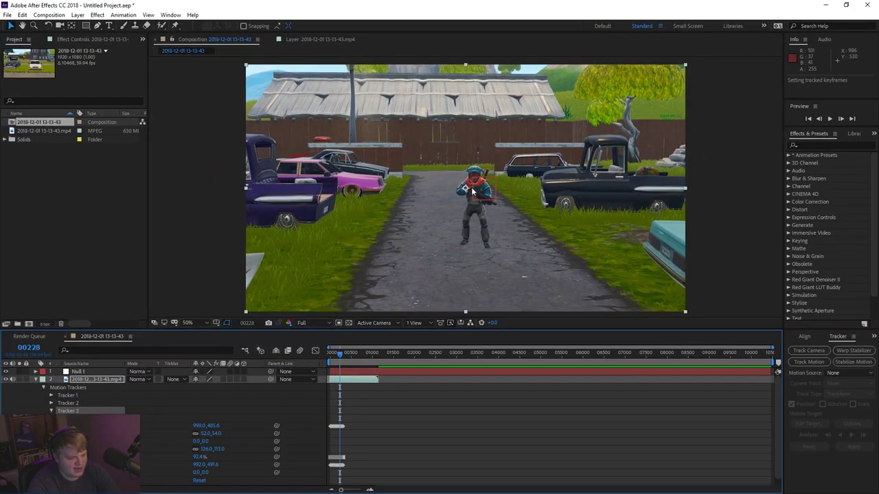
left_click(36, 379)
Step: Scrub back to frame 98 and inspect the null's position relative to the character up close
left_click_drag(340, 354, 341, 354)
left_click_drag(337, 353, 334, 353)
key("period")
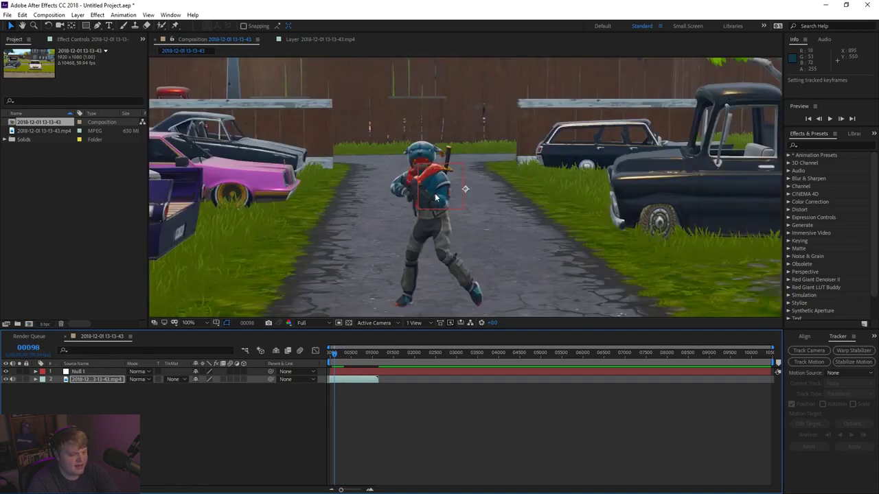
key("comma")
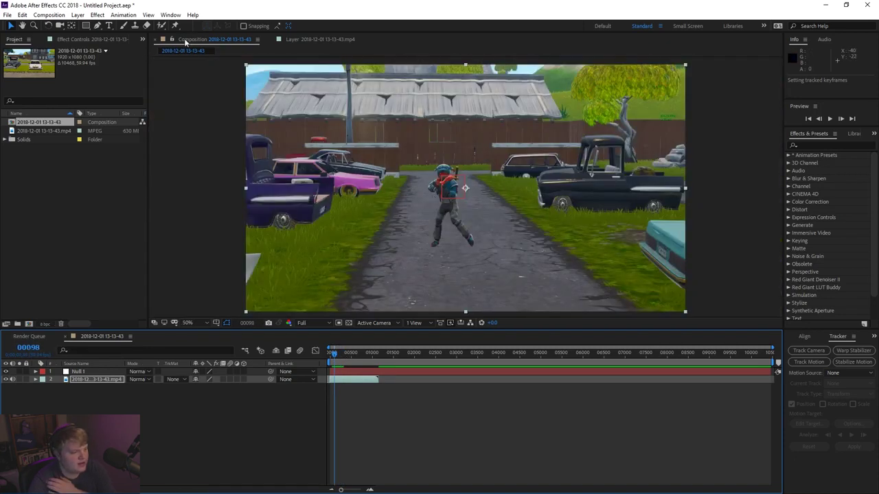
Step: Create a text layer reading "BravityM" and position it just above the character's head
left_click(107, 25)
left_click(404, 142)
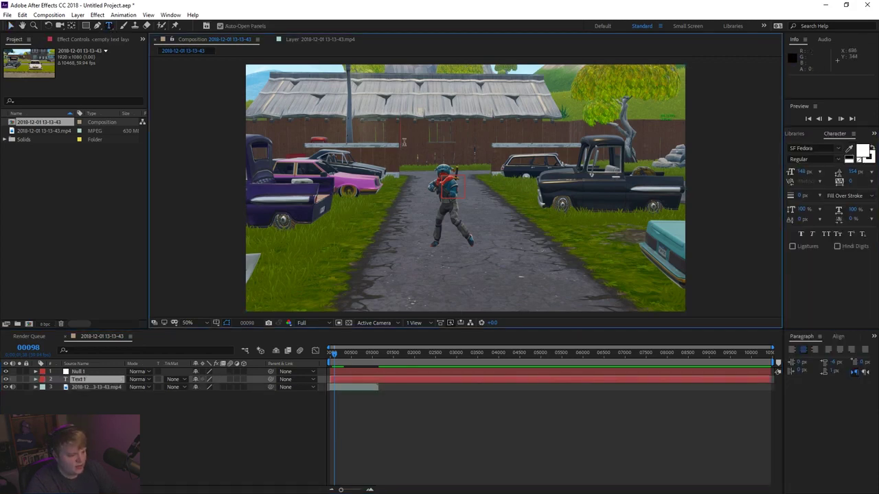
type("BravityM")
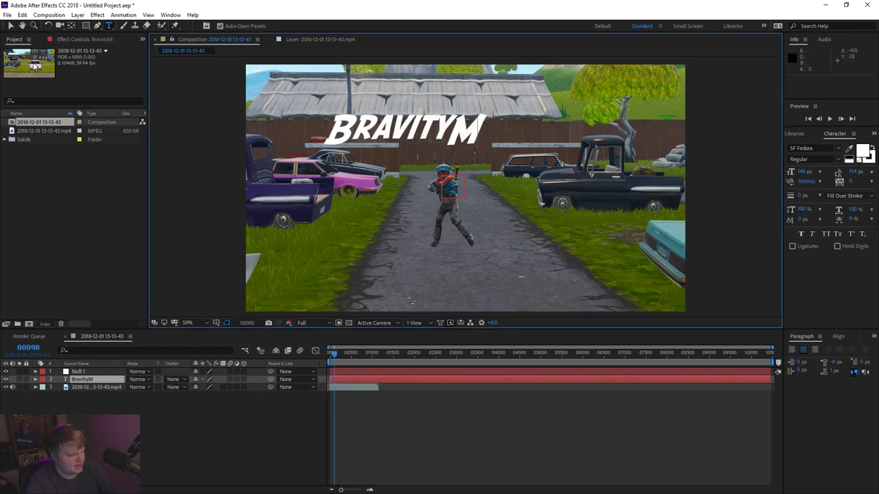
left_click(11, 26)
left_click_drag(489, 115, 474, 157)
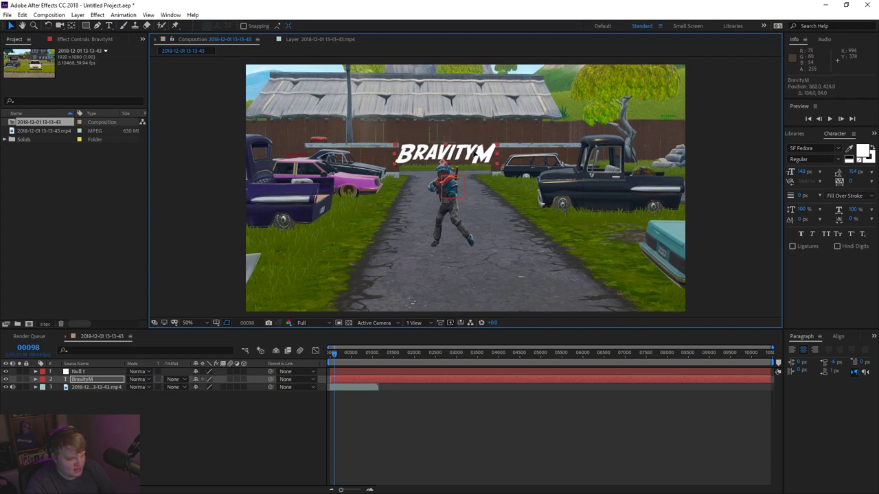
Step: Parent the BravityM text layer to the Null 1 layer
left_click(389, 399)
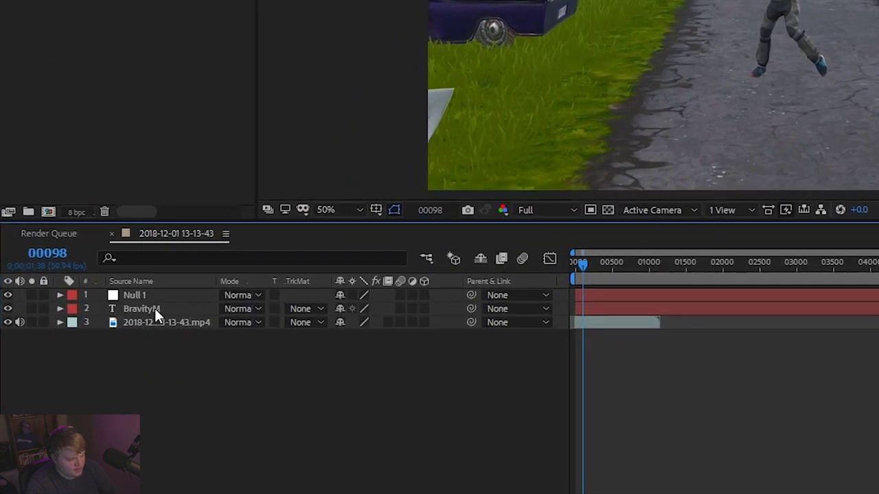
left_click(156, 309)
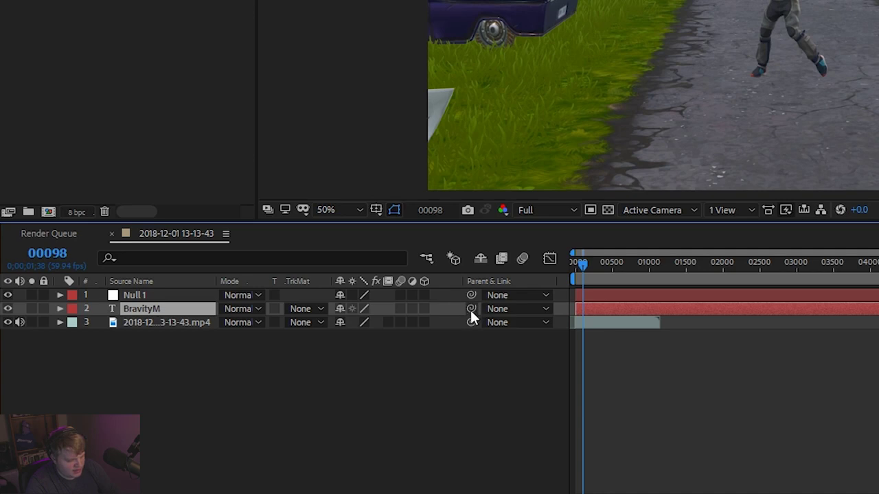
left_click_drag(472, 308, 144, 294)
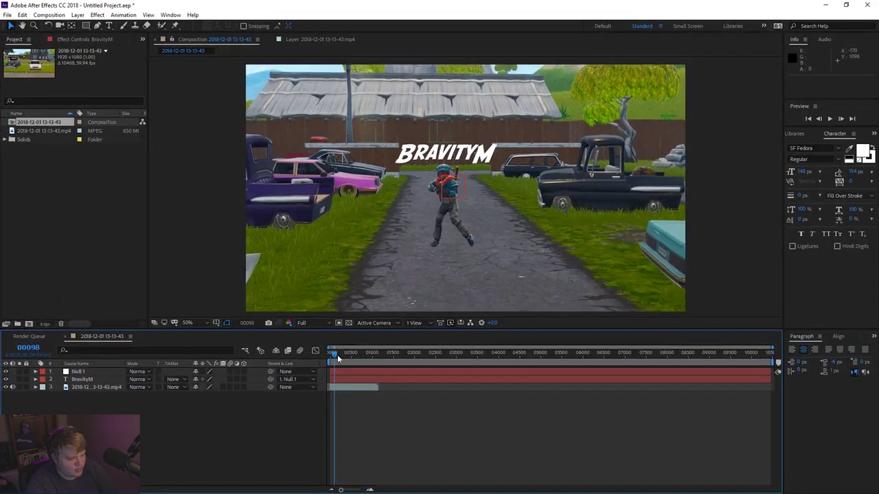
Step: Play the composition from frame 0 to check how the text follows the character
left_click_drag(337, 360, 330, 354)
key("space")
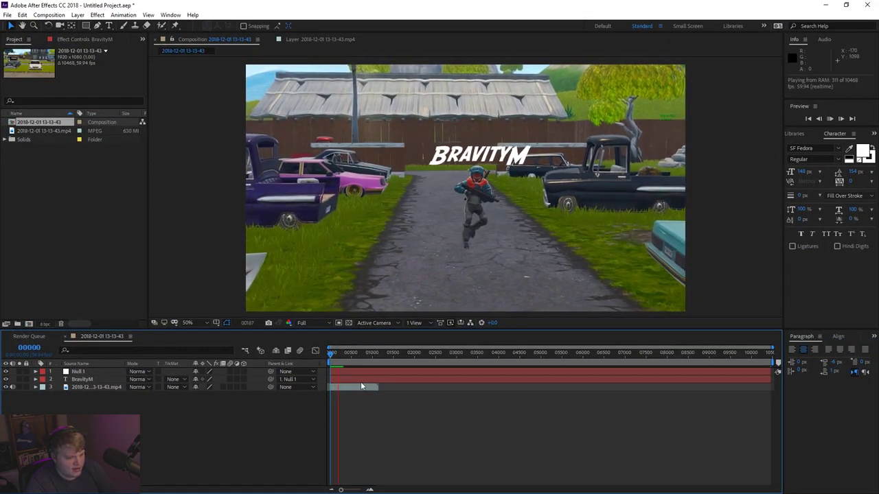
key("space")
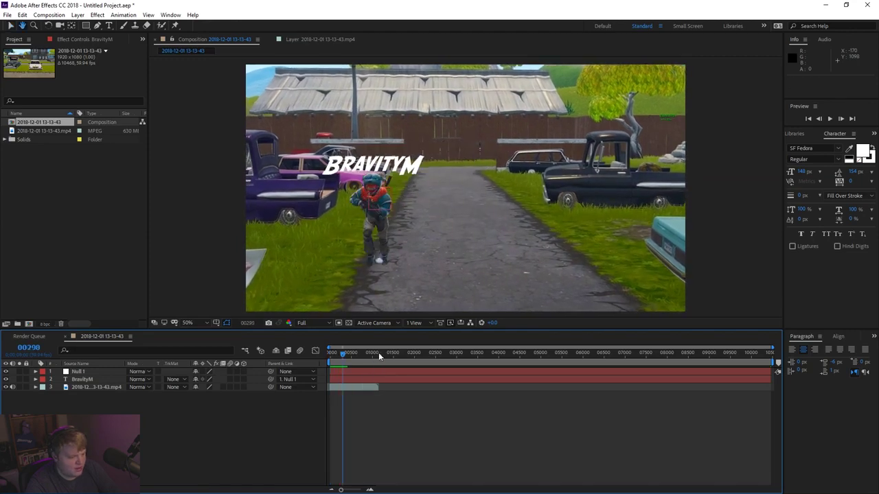
left_click_drag(343, 361, 266, 366)
key("space")
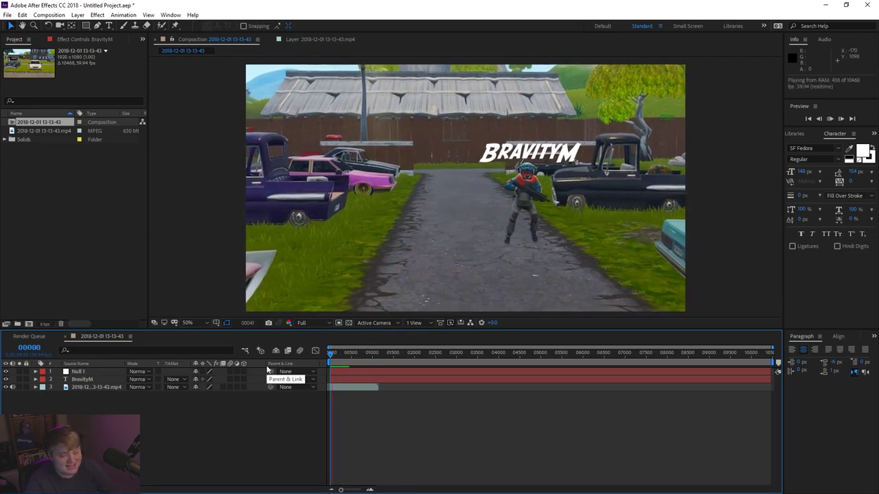
left_click(292, 379)
left_click(295, 395)
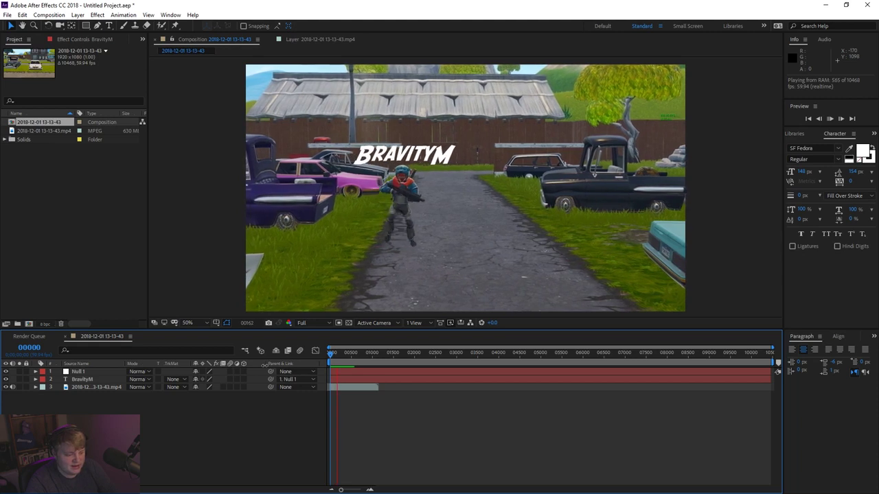
key("space")
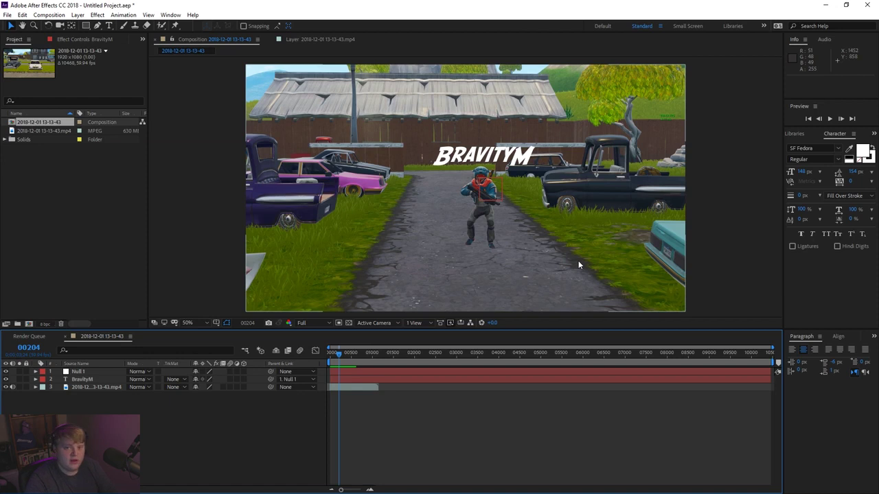
Step: Try the BravityM text lower, over the character's chest, and preview the motion from the start
left_click_drag(482, 155, 481, 198)
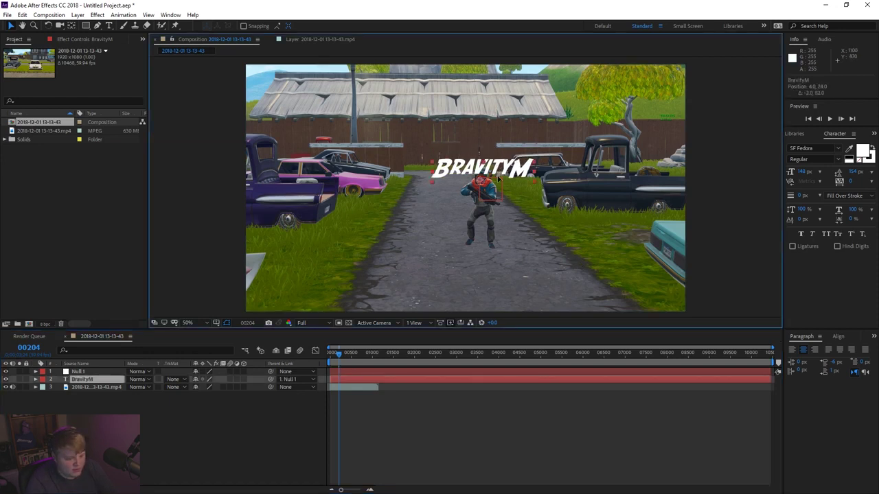
left_click_drag(338, 353, 314, 356)
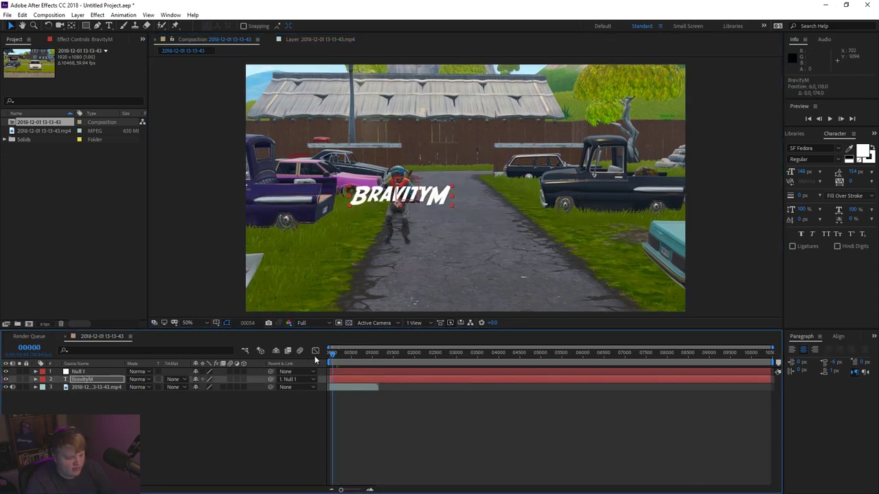
key("space")
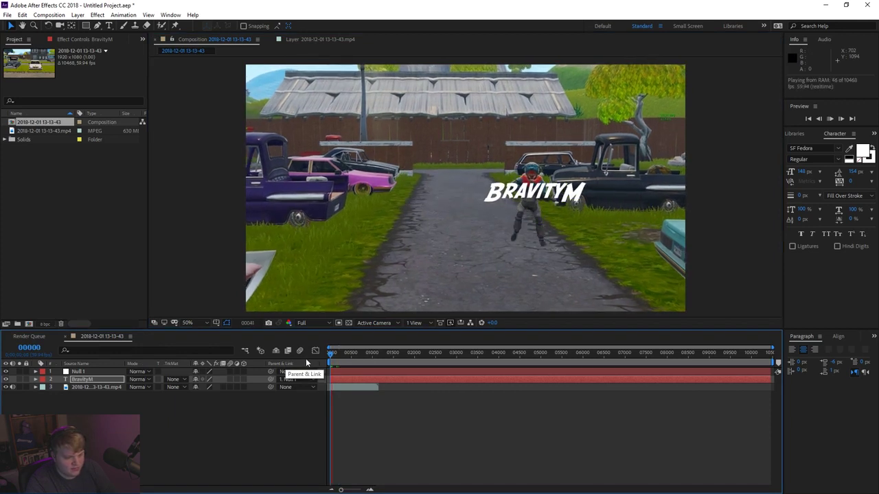
left_click_drag(270, 379, 299, 370)
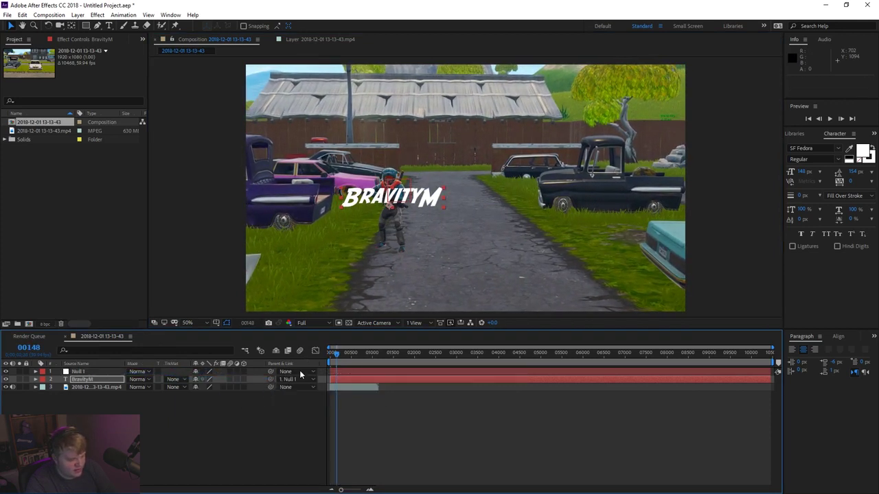
left_click(333, 362)
key("space")
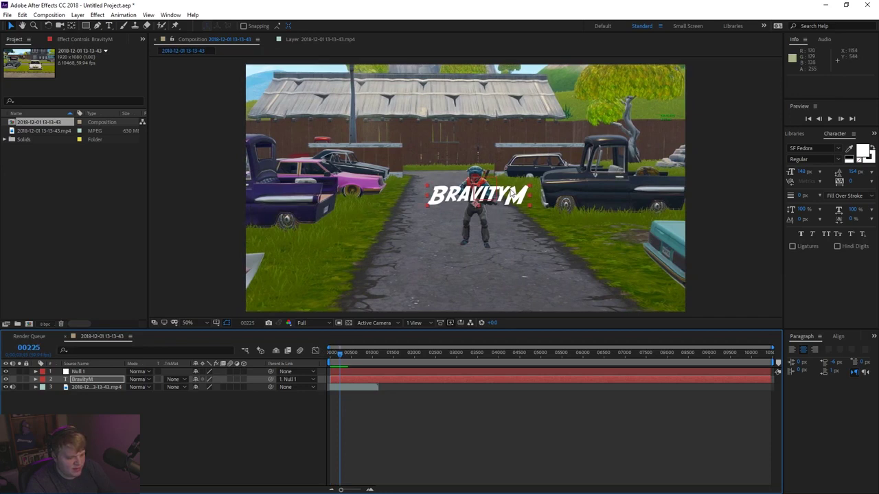
Step: Move the BravityM text back above the character's head and preview the composition from frame 0
left_click_drag(511, 195, 515, 159)
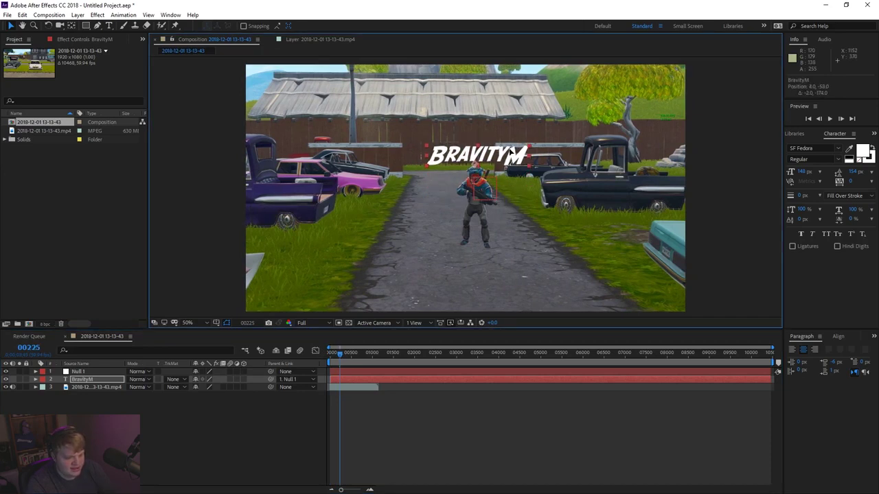
left_click(243, 432)
key("space")
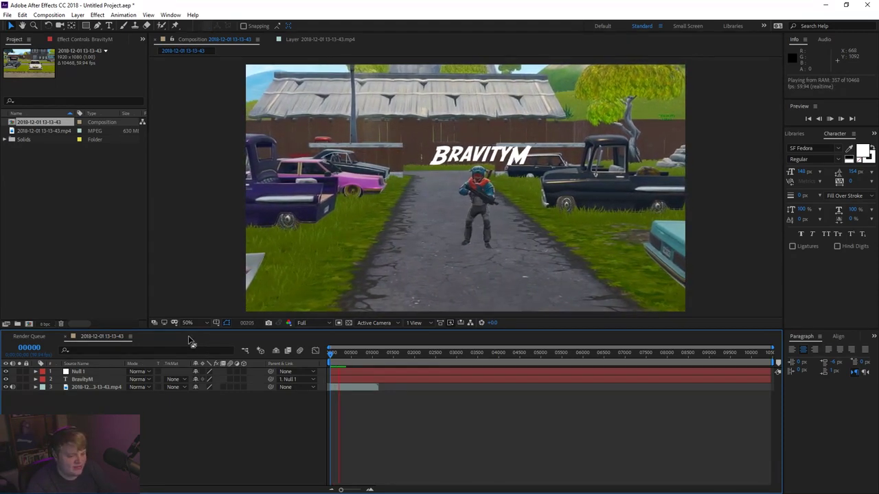
key("space")
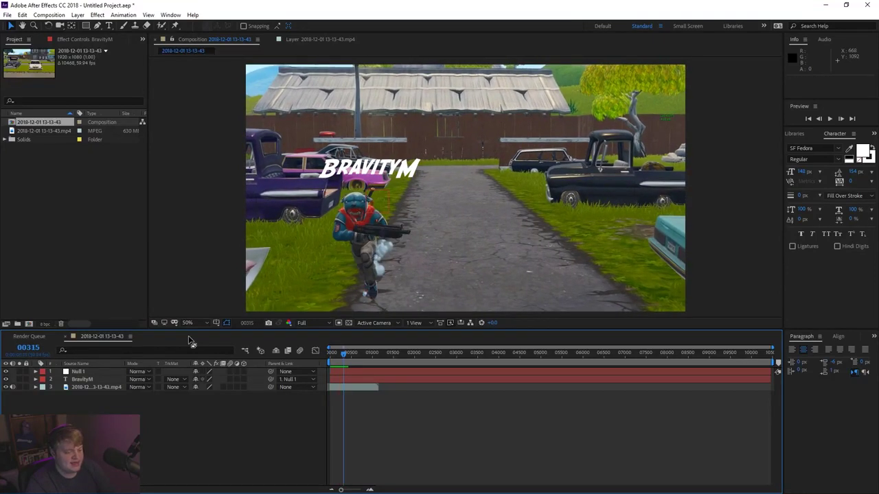
left_click_drag(343, 358, 328, 356)
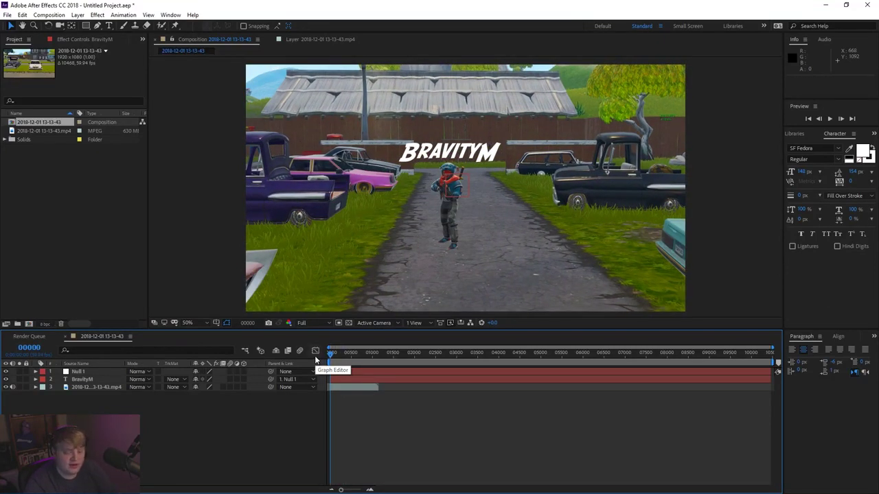
key("space")
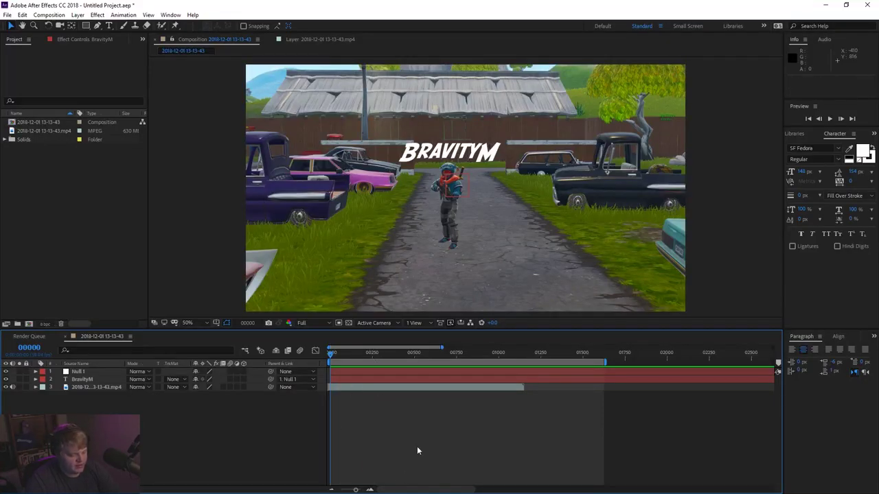
Step: Set the work area to frames 37 through 466, and move its start to frame 117
left_click(370, 490)
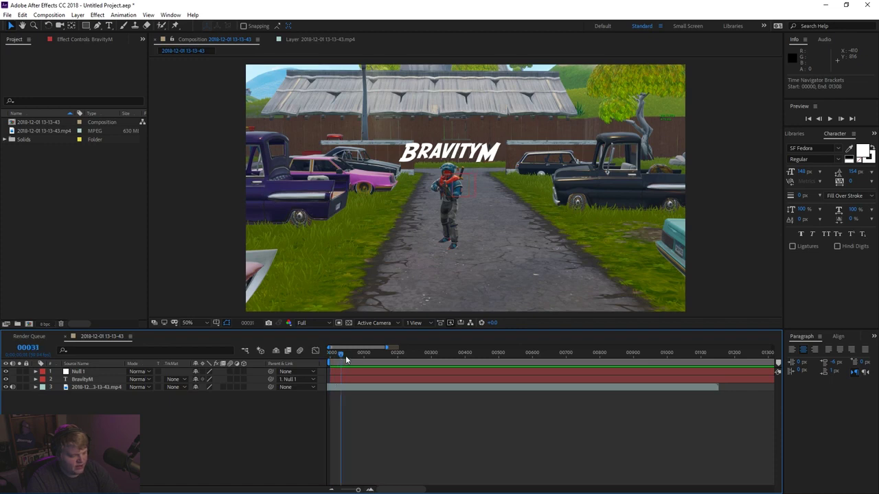
left_click(342, 355)
key("b")
left_click_drag(343, 354, 487, 353)
key("n")
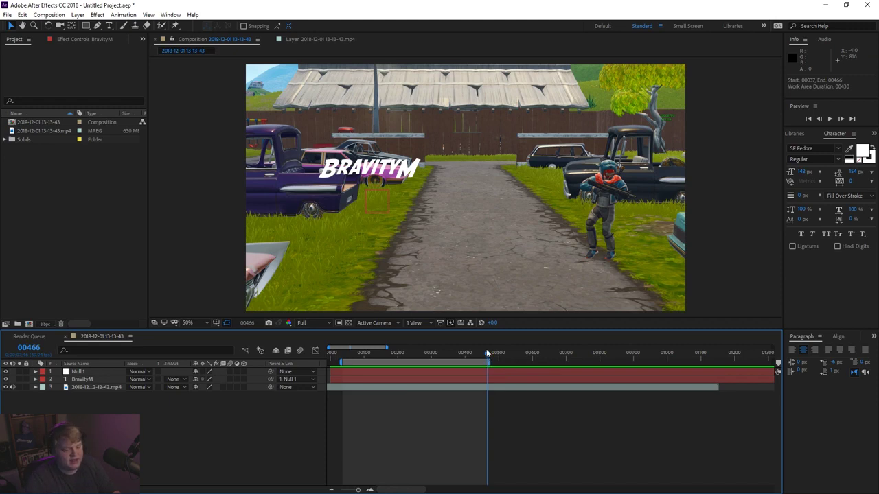
left_click_drag(485, 353, 369, 353)
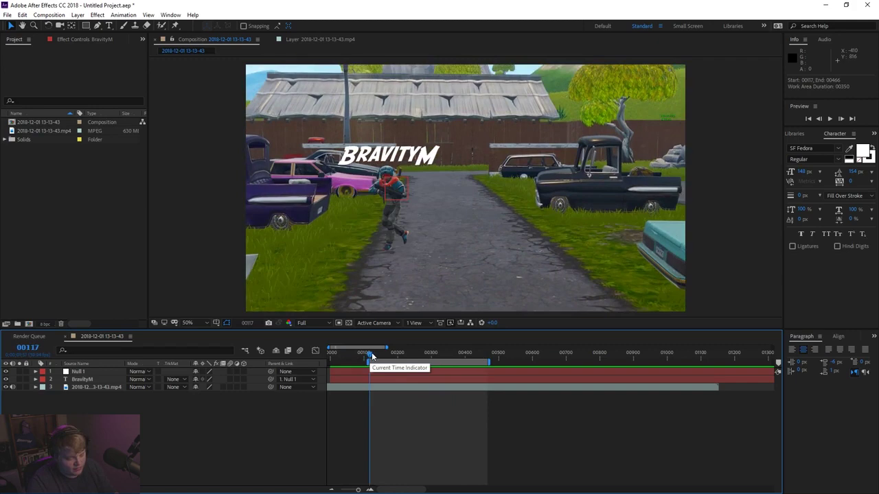
Step: Set the work area to frames 0 through 288 and preview that range
left_click_drag(370, 352, 316, 352)
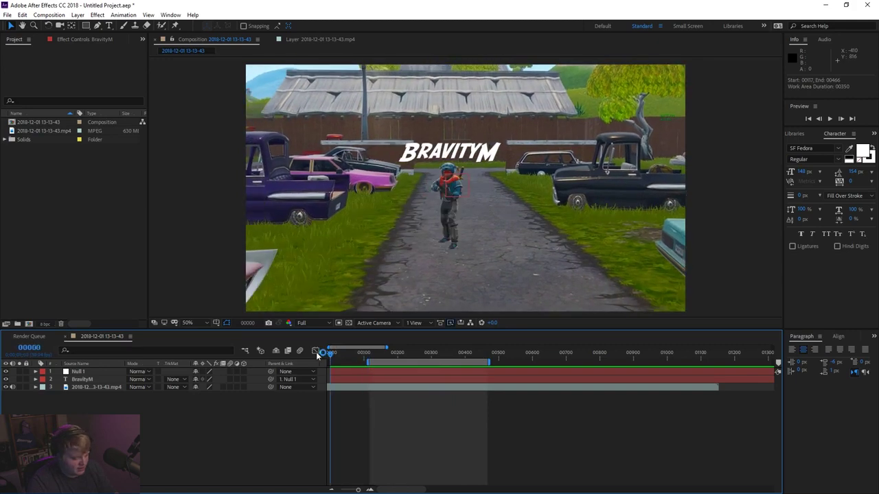
key("b")
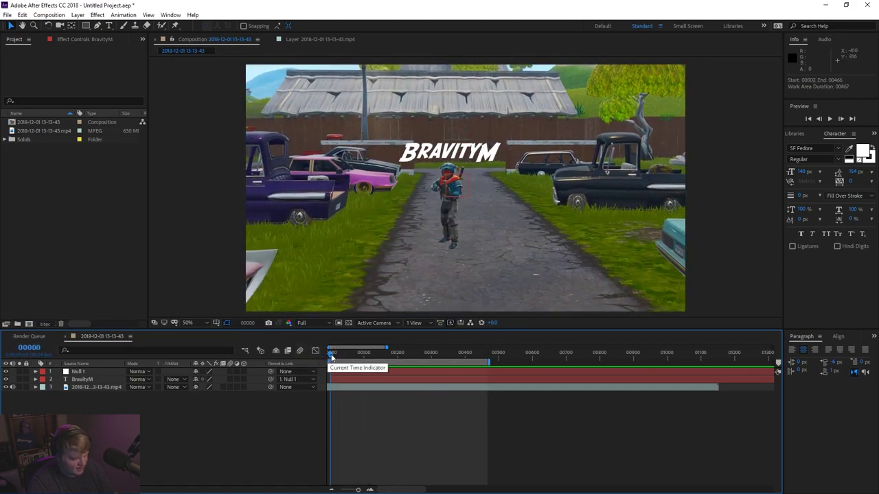
left_click_drag(345, 356, 429, 357)
key("n")
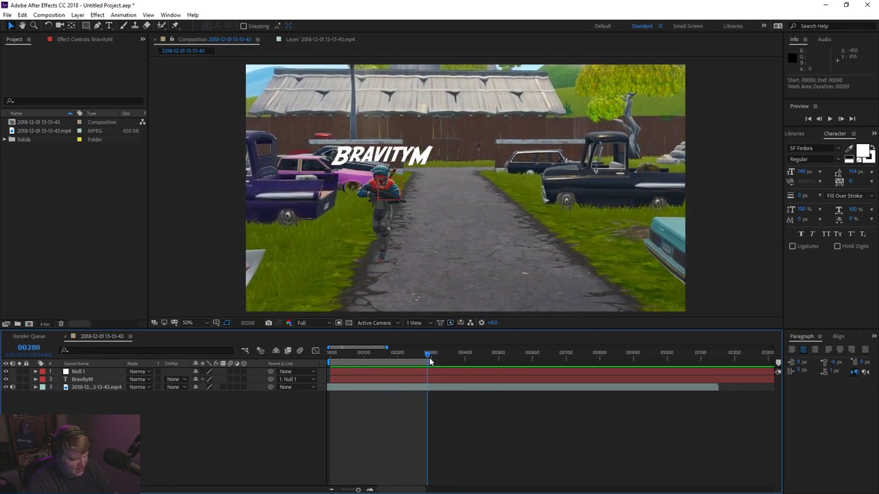
key("space")
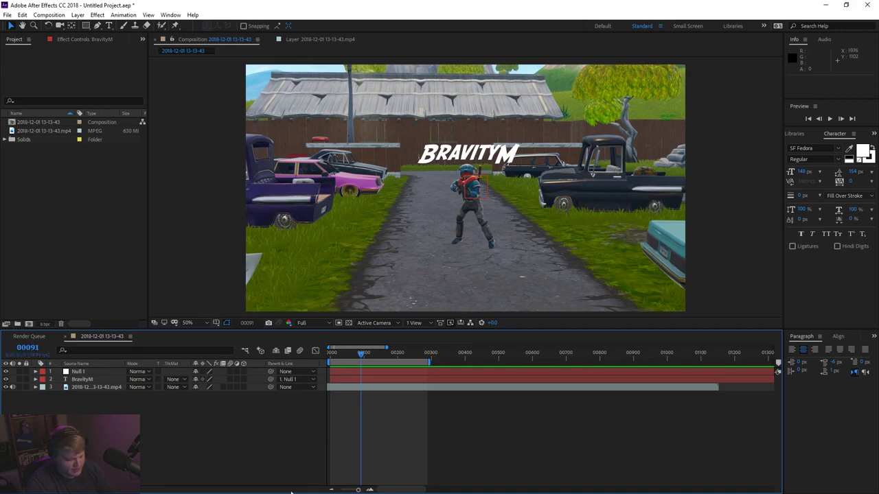
Step: Add the composition to the render queue and check the output file's destination folder, keeping the default file name
left_click(49, 15)
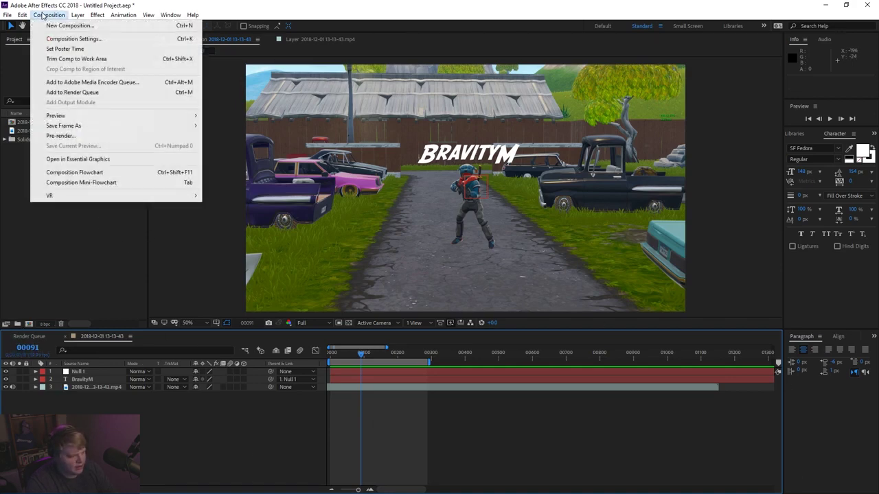
left_click(89, 94)
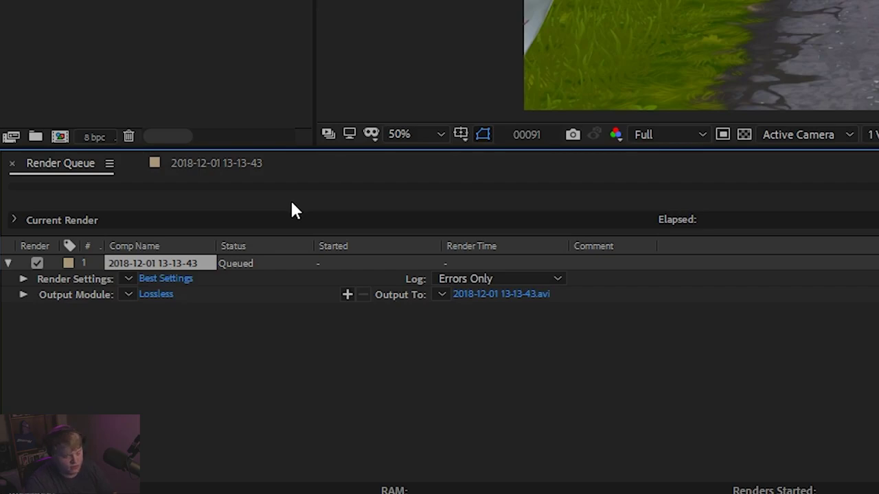
left_click(516, 295)
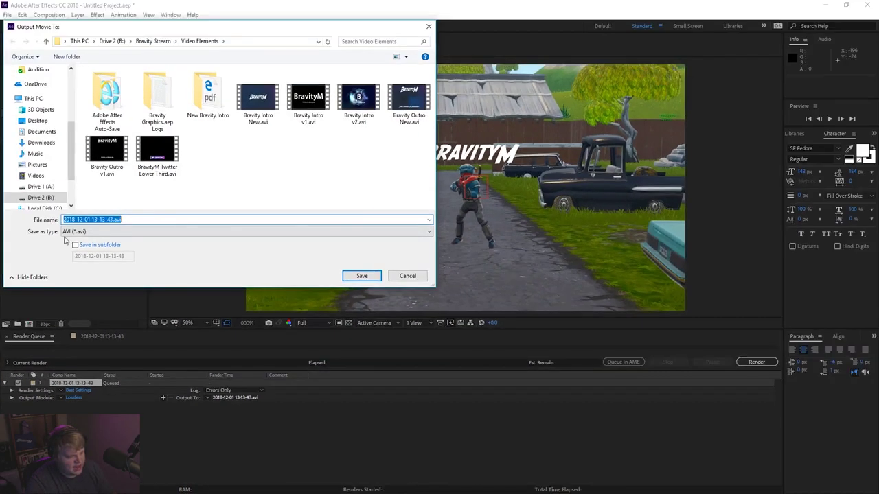
left_click(399, 276)
Step: Start rendering the queued composition with Best Settings and Lossless output, and pause the render partway
left_click(763, 361)
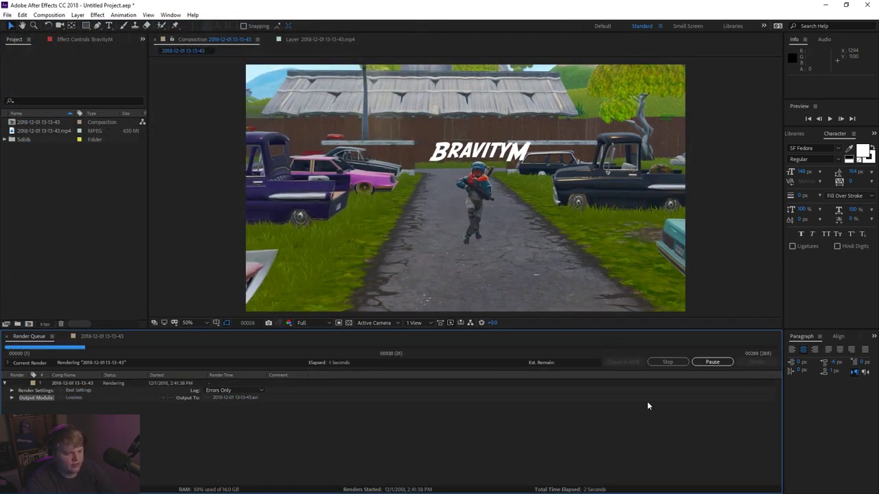
left_click(709, 362)
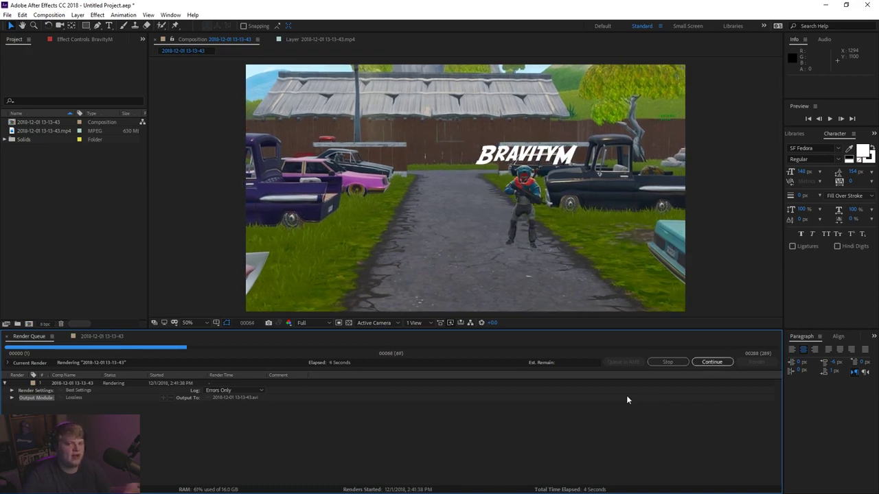